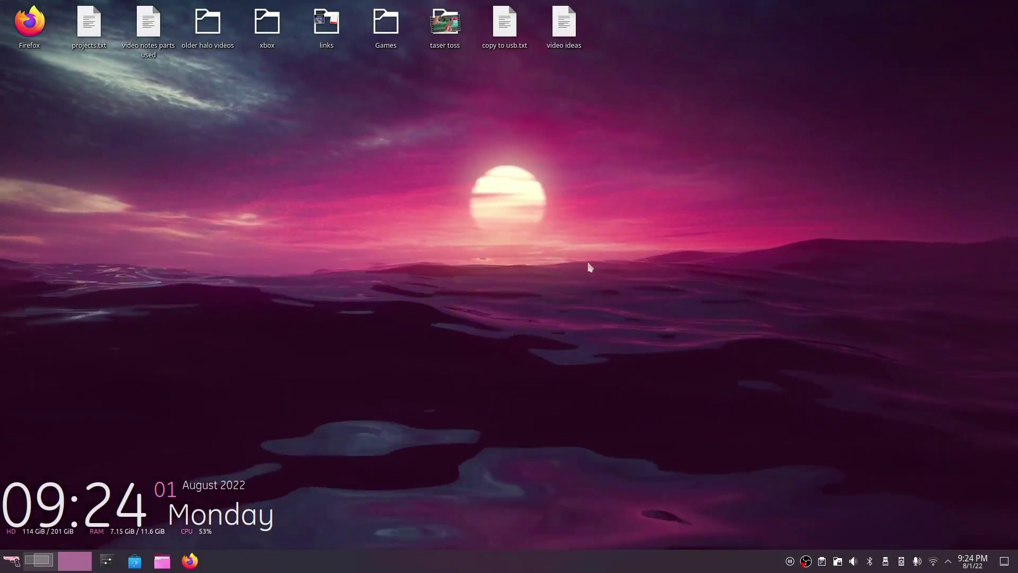
Open a terminal and the file manager, rearrange both windows, then close them
key("ctrl+alt+t")
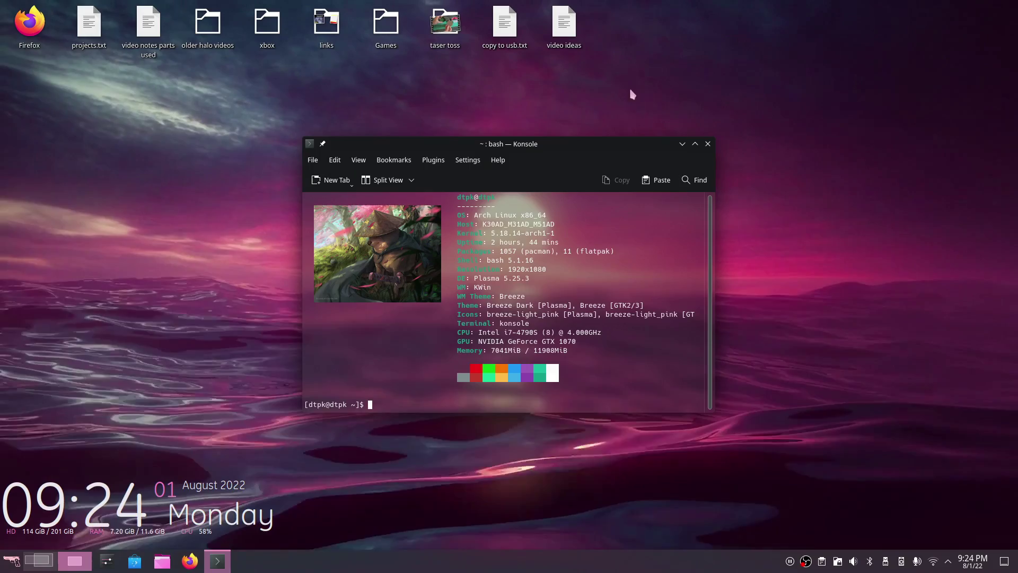
left_click_drag(609, 151, 521, 152)
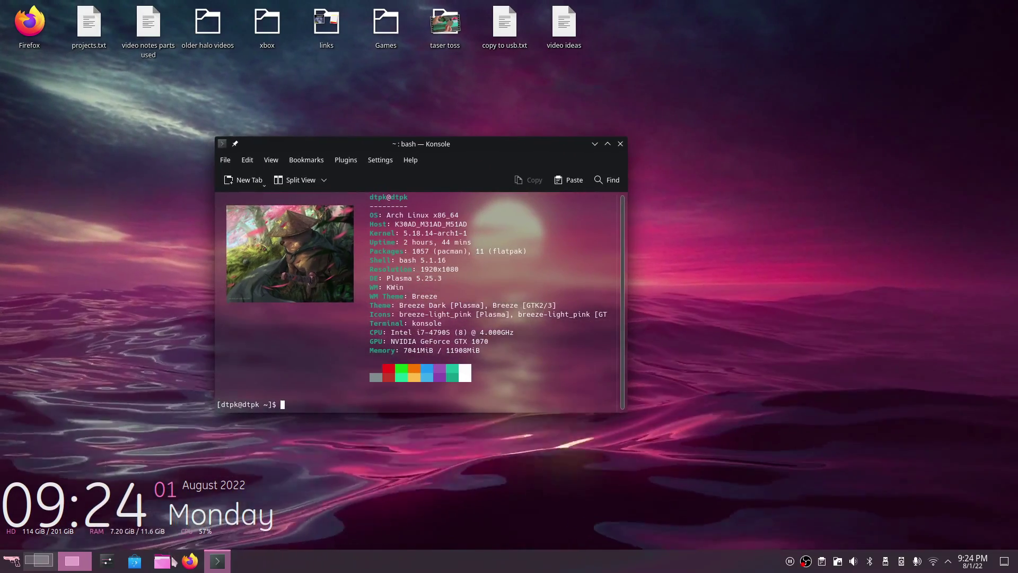
left_click(163, 560)
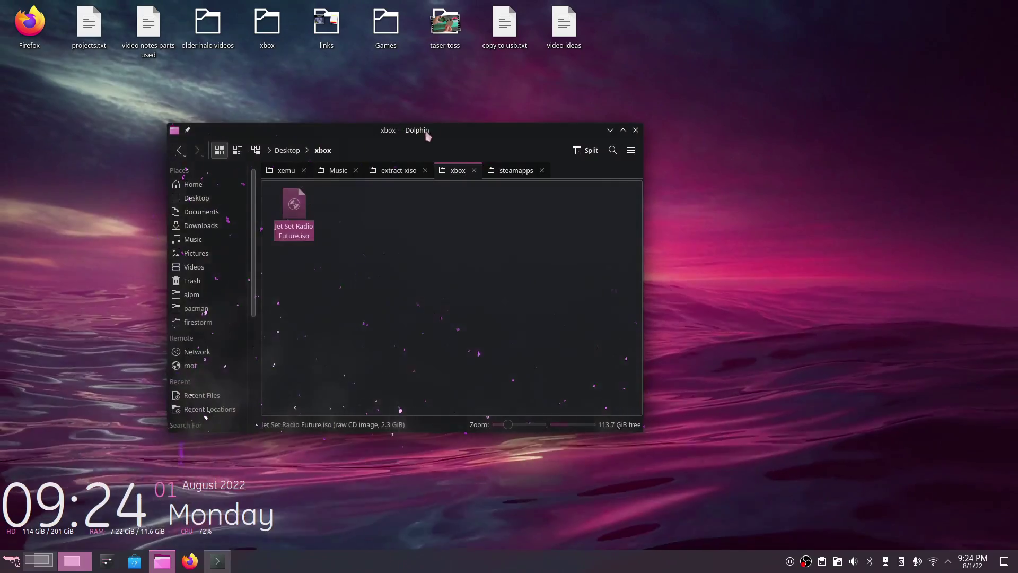
left_click_drag(425, 133, 691, 130)
left_click_drag(401, 146, 241, 173)
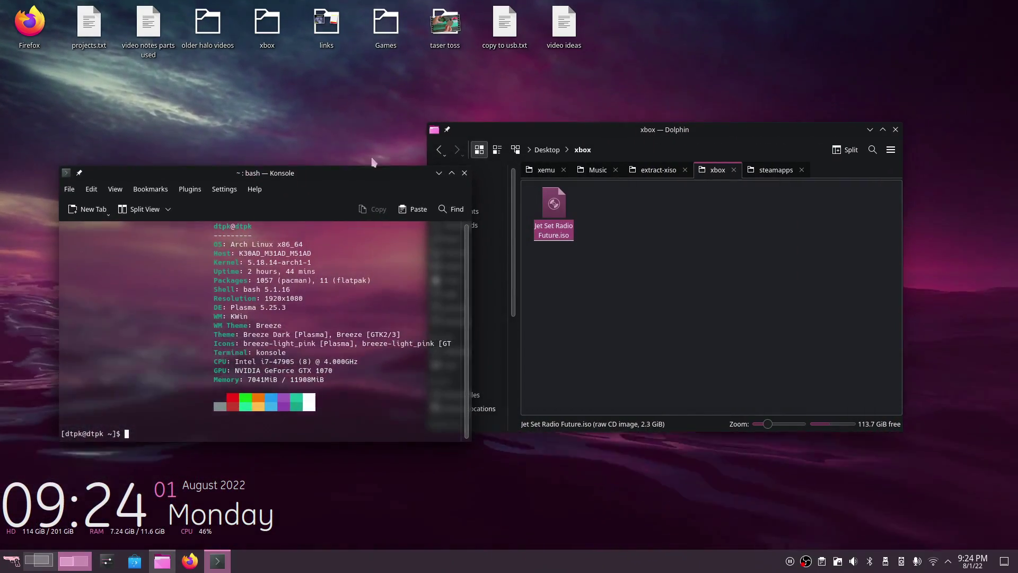
left_click_drag(588, 127, 649, 99)
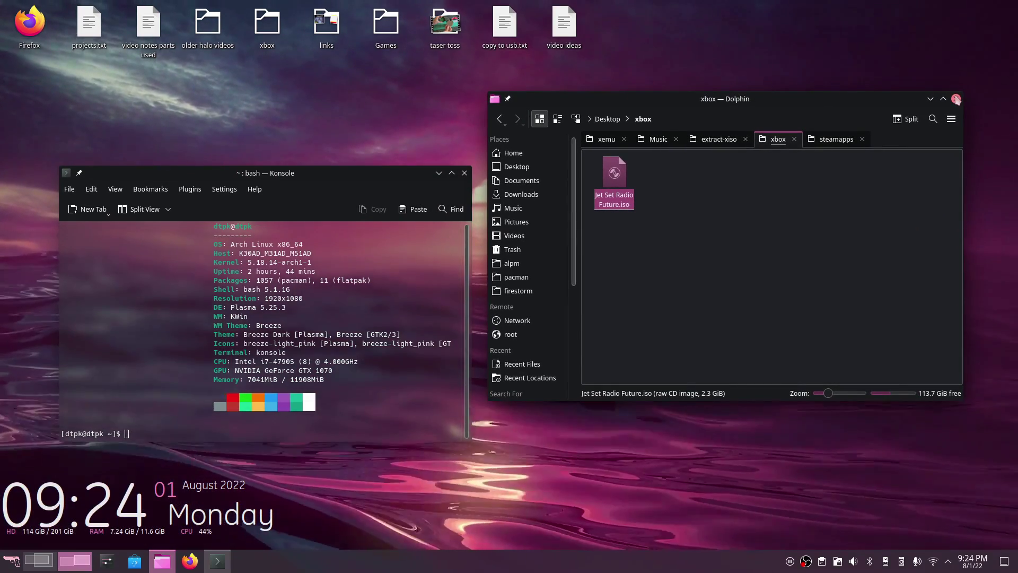
left_click(956, 99)
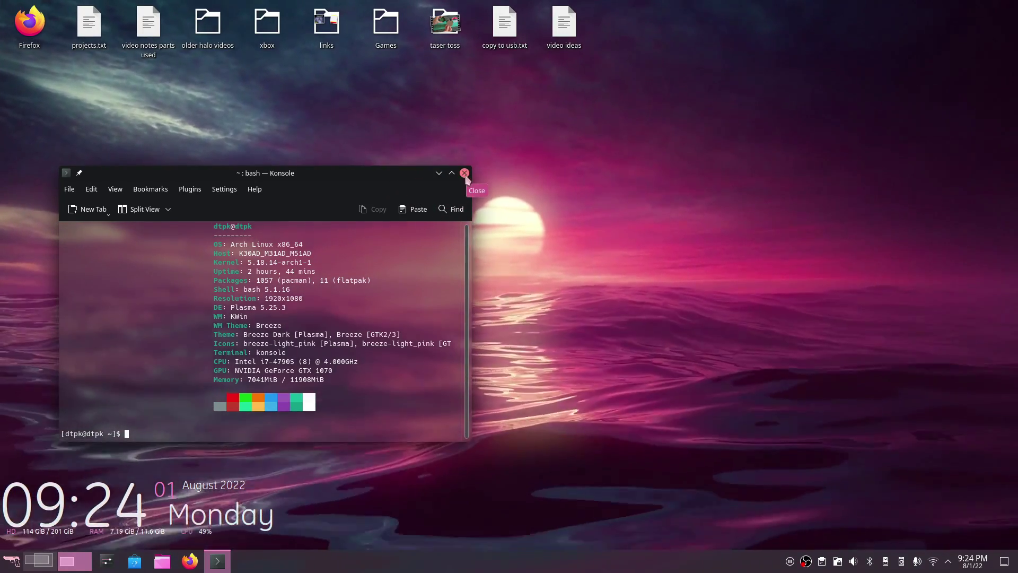
left_click(465, 175)
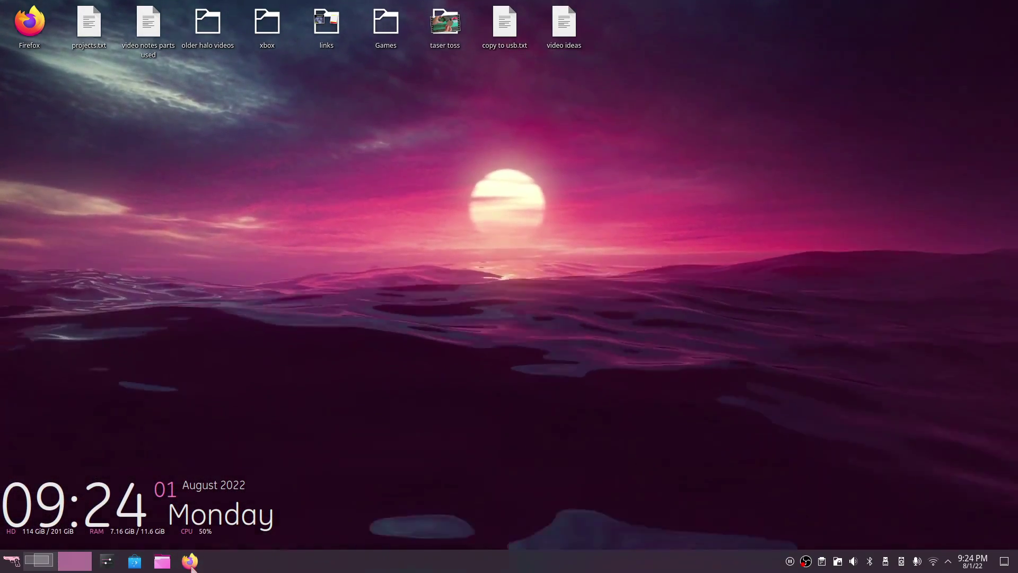
Launch the browser and search 'aur burn my windows' to reach the kwin-effects-burn-my-windows-git AUR page
key("super+w")
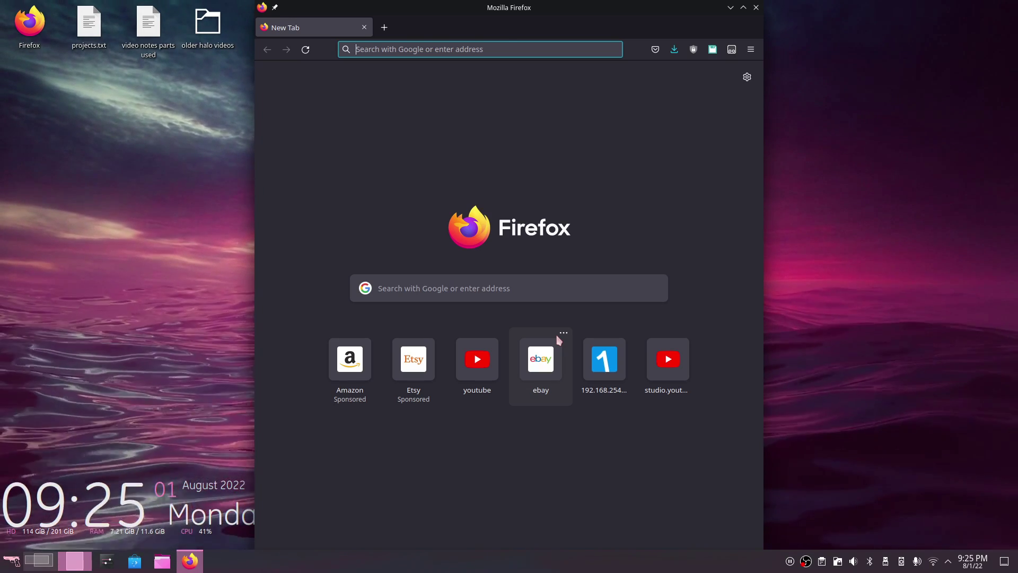
type("aur burn")
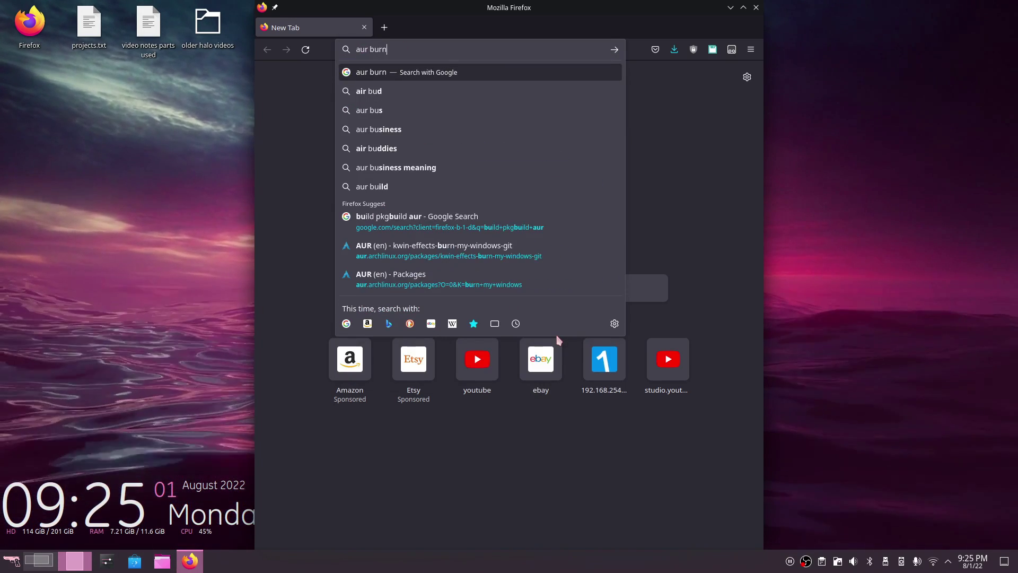
type(" my windows")
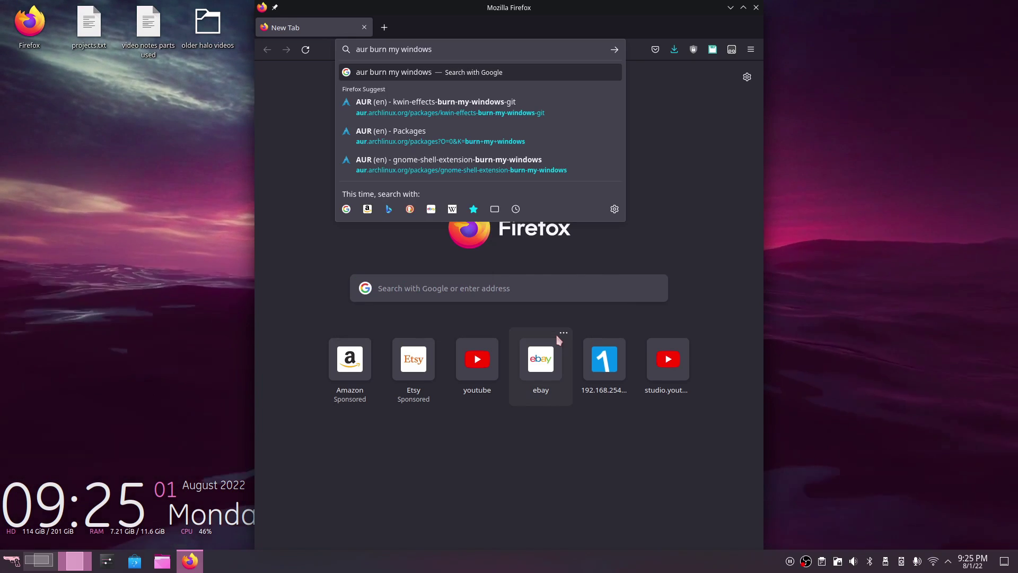
key("Down")
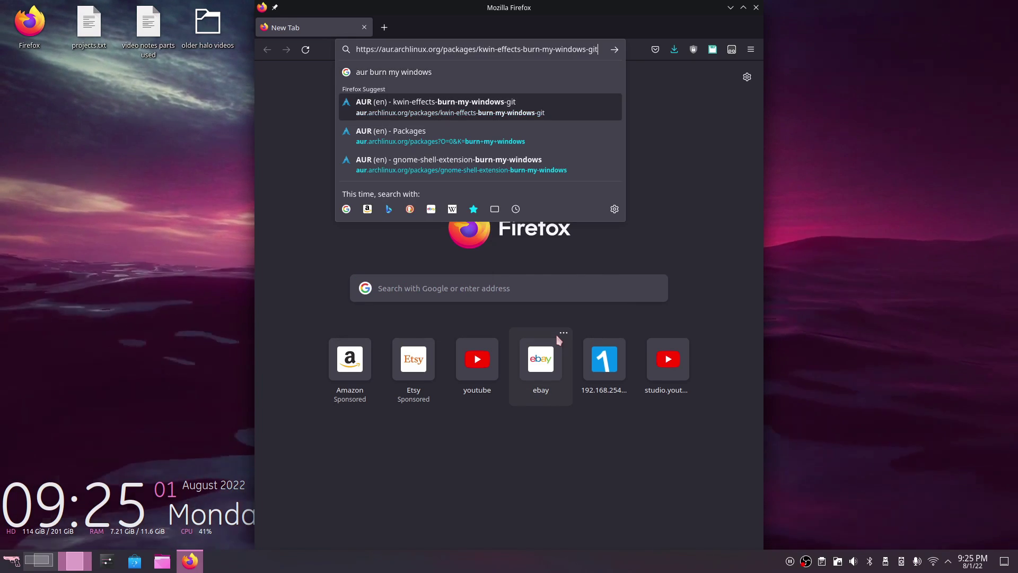
key("Return")
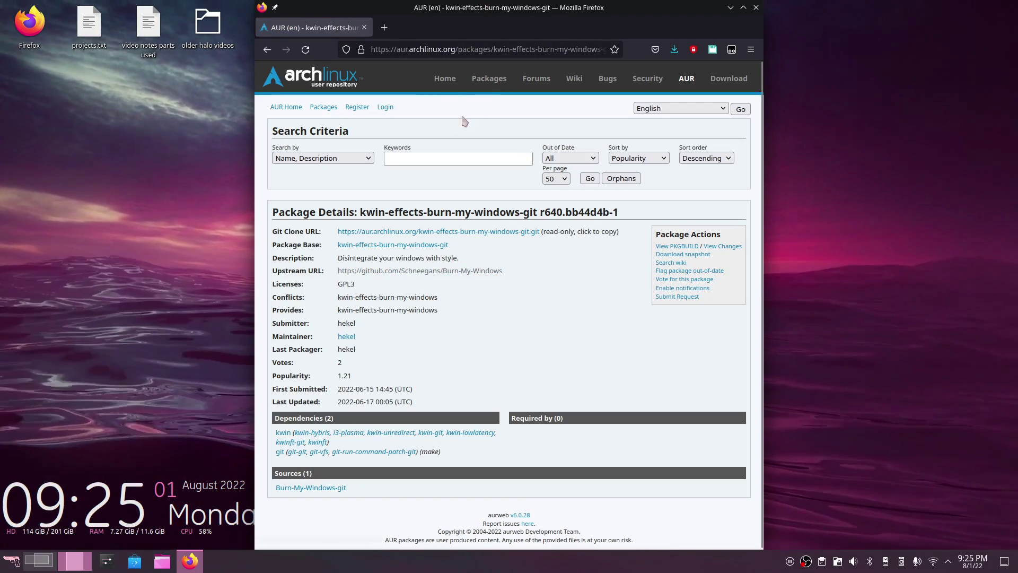
Copy the package's Git Clone URL link and open a new terminal window
left_click_drag(375, 212, 656, 218)
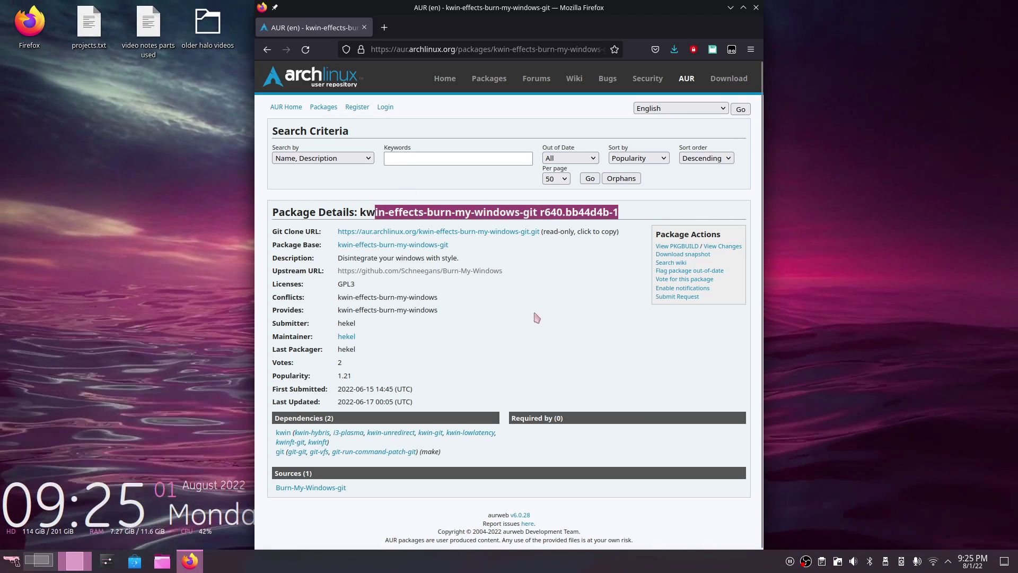
left_click(523, 261)
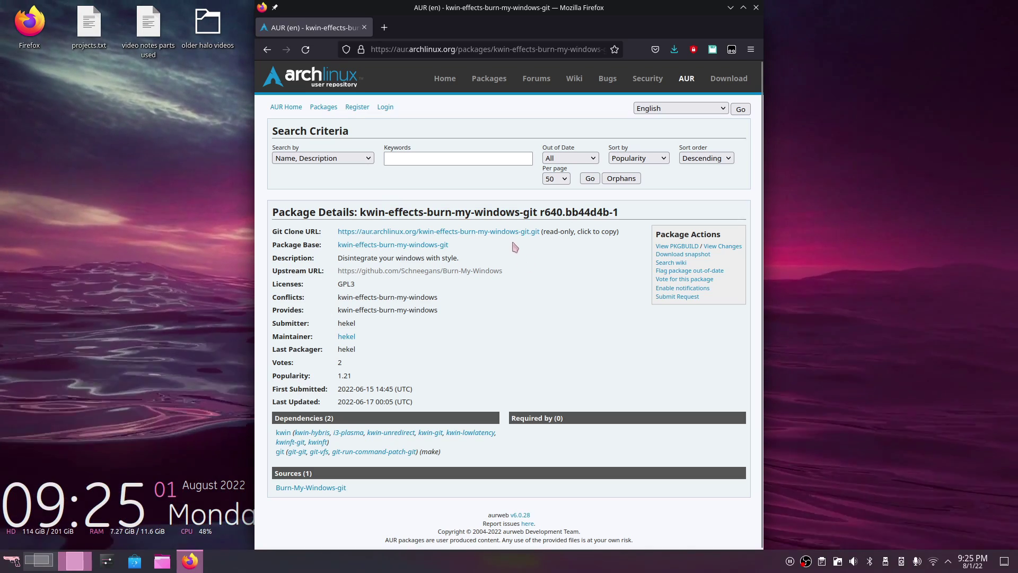
right_click(496, 236)
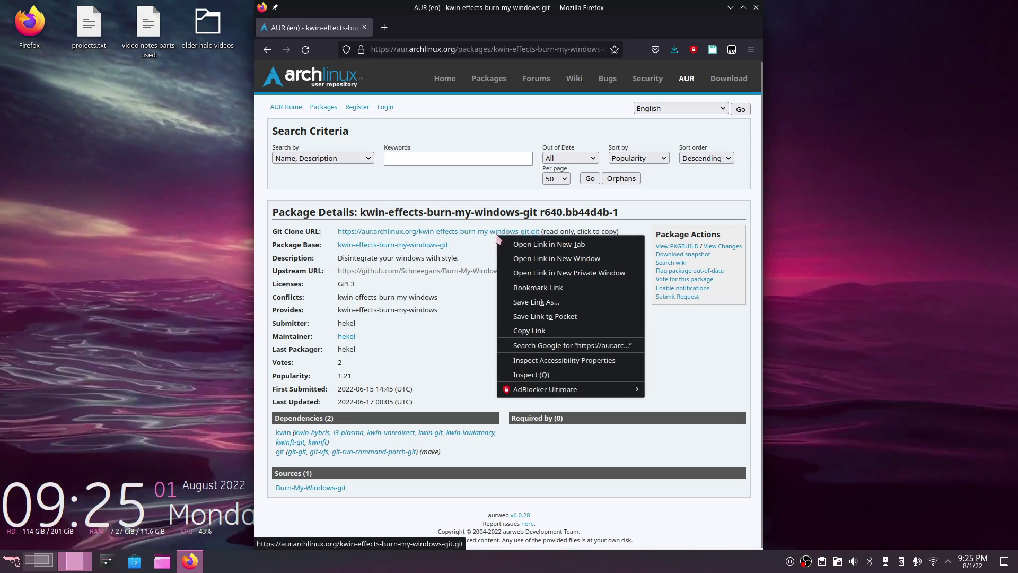
left_click(546, 325)
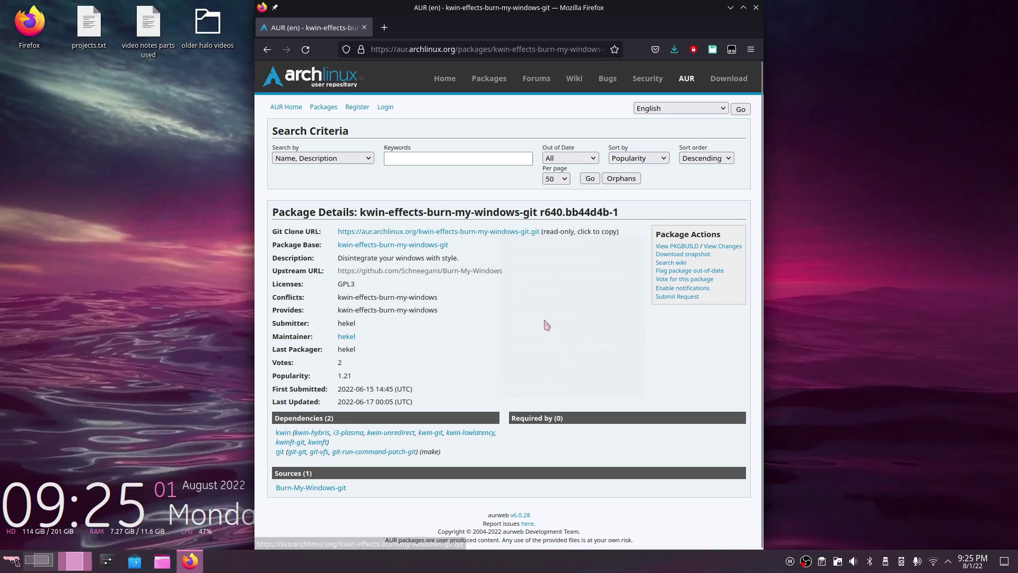
key("ctrl+alt+t")
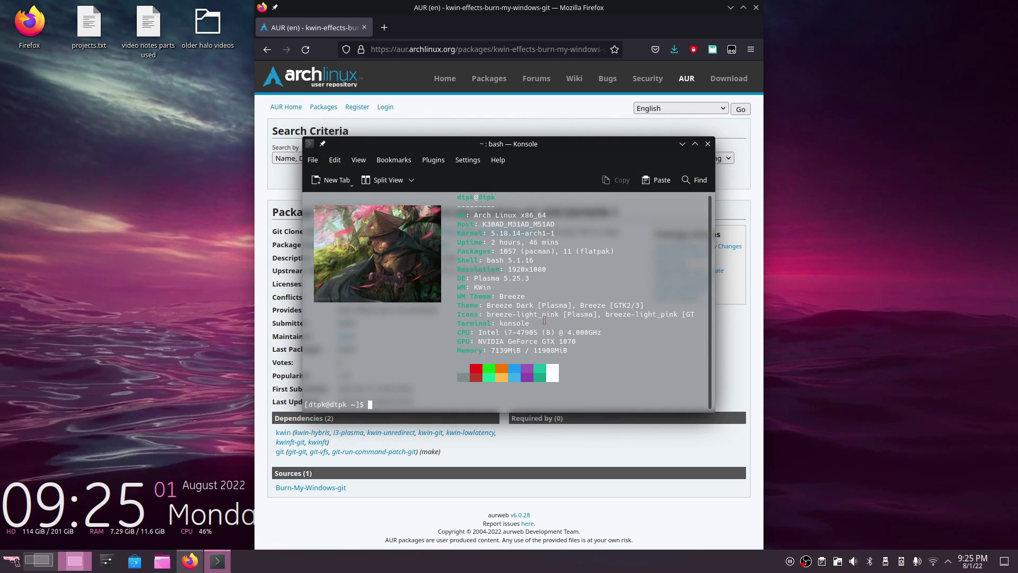
Run git clone with the pasted AUR clone URL to download the repository
type("git")
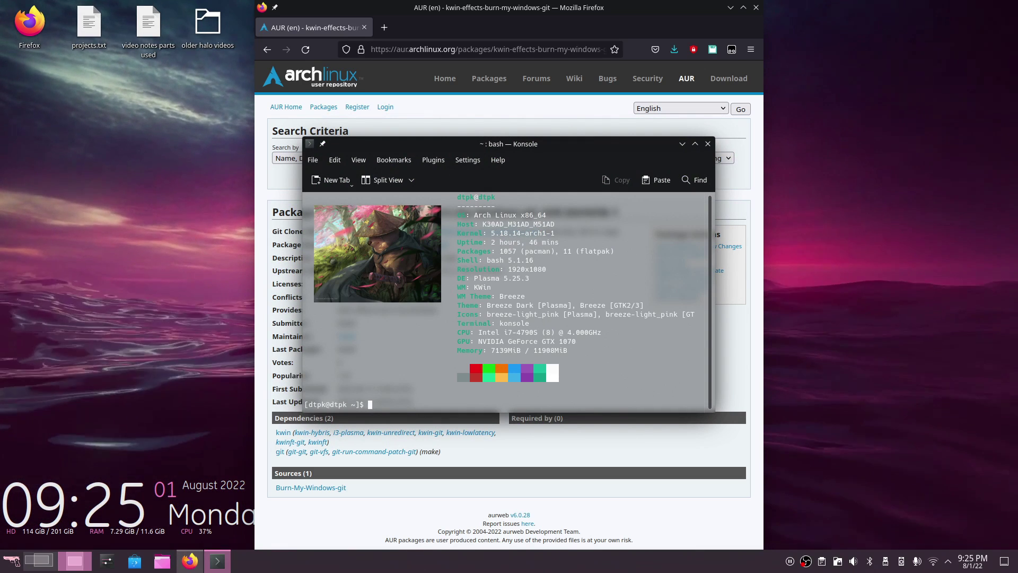
type(" cl")
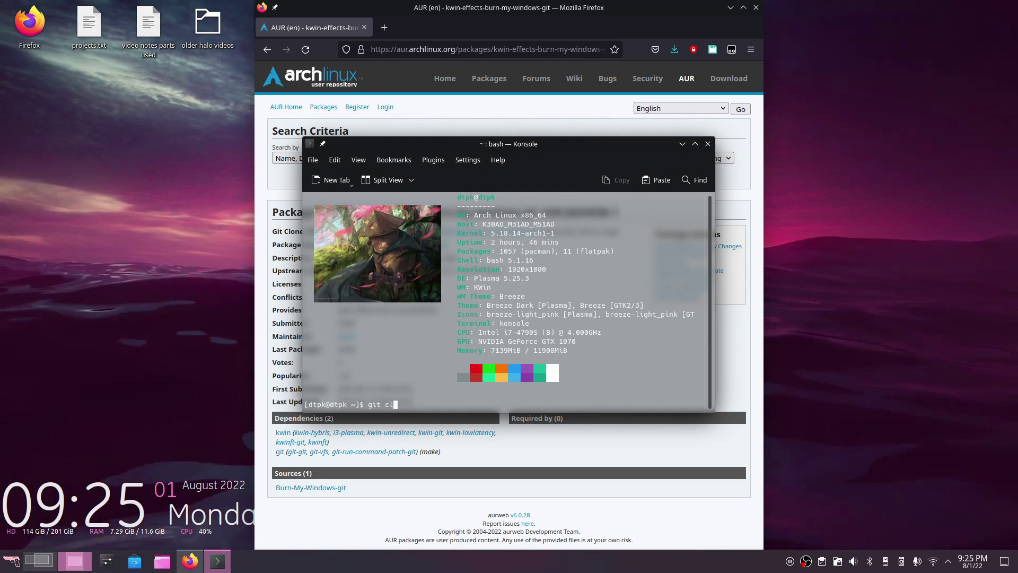
type("one")
type("https://aur.archlinux.org/kwin-effects-burn-my-windows-git.git")
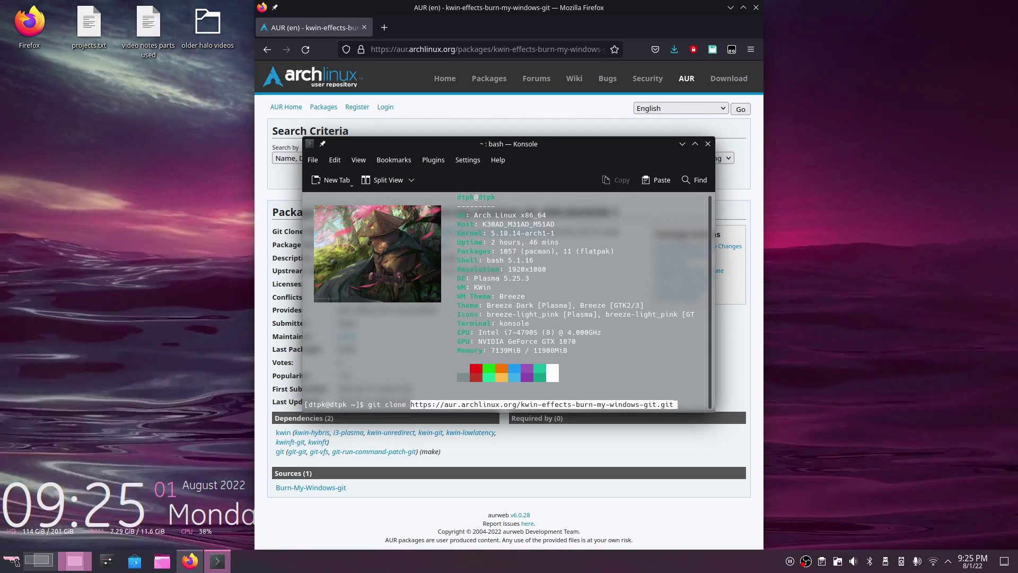
key("Return")
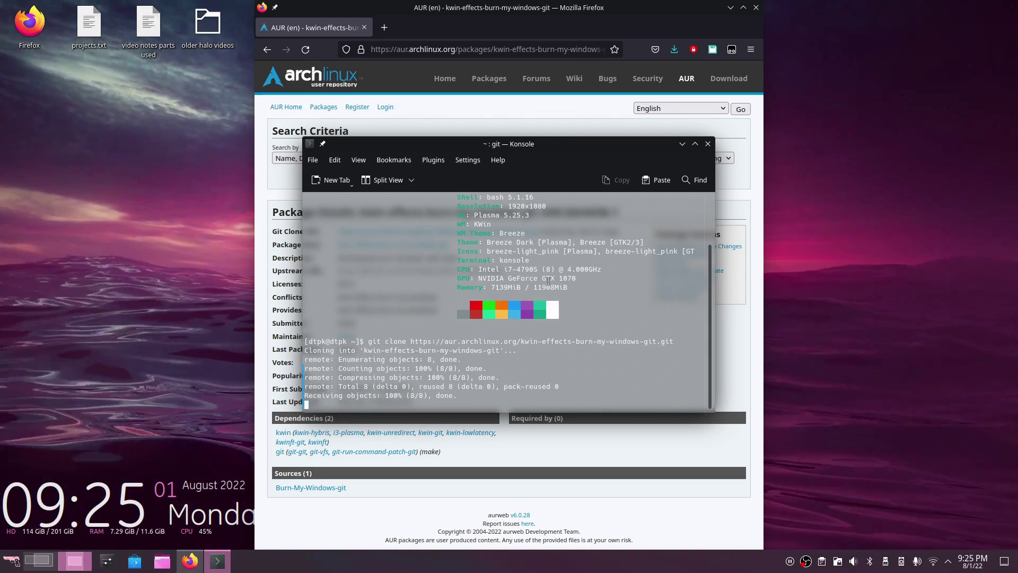
Tile the terminal on the left and the browser on the right half
left_click_drag(537, 152, 262, 94)
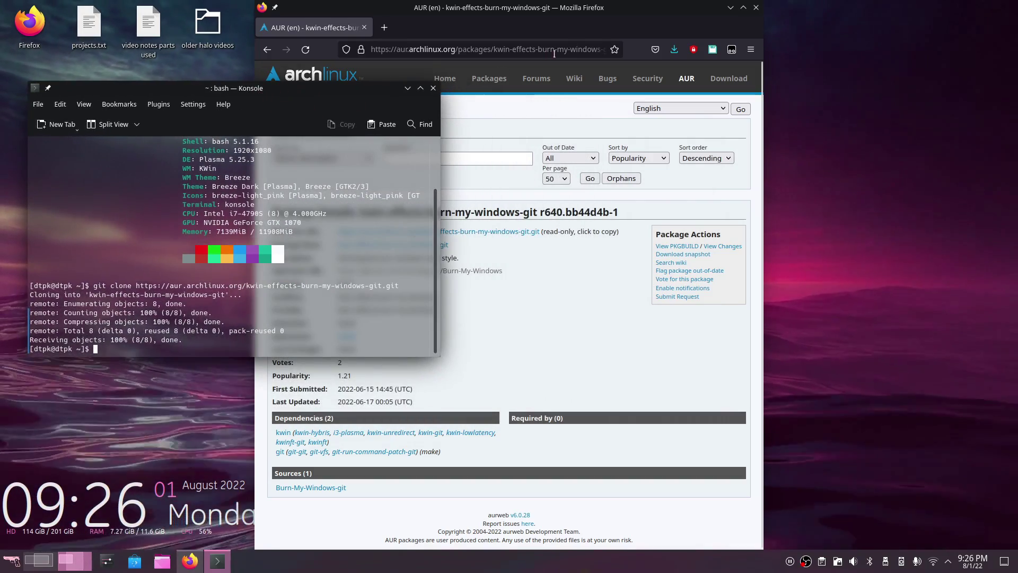
left_click_drag(590, 21, 778, 24)
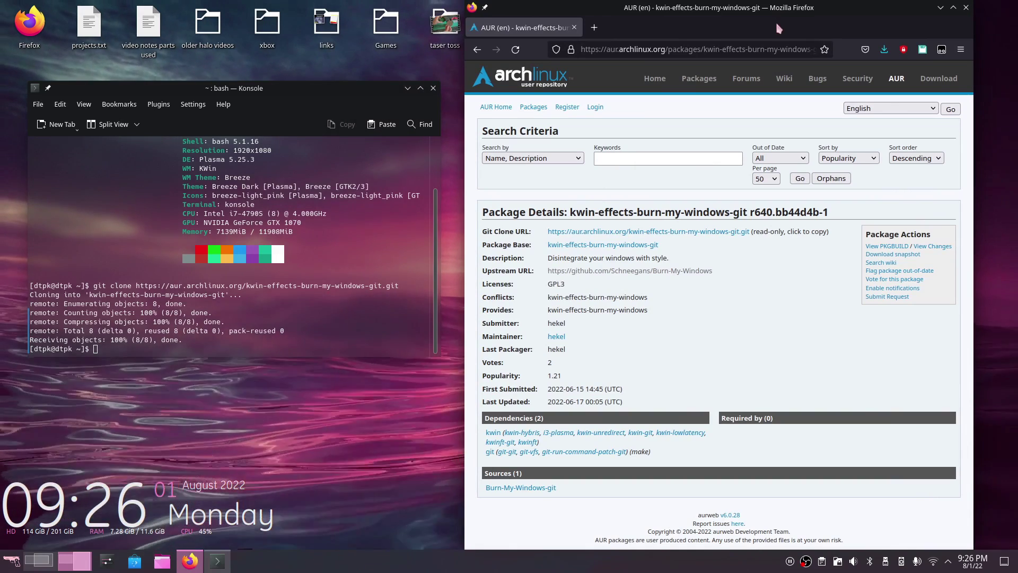
left_click(255, 280)
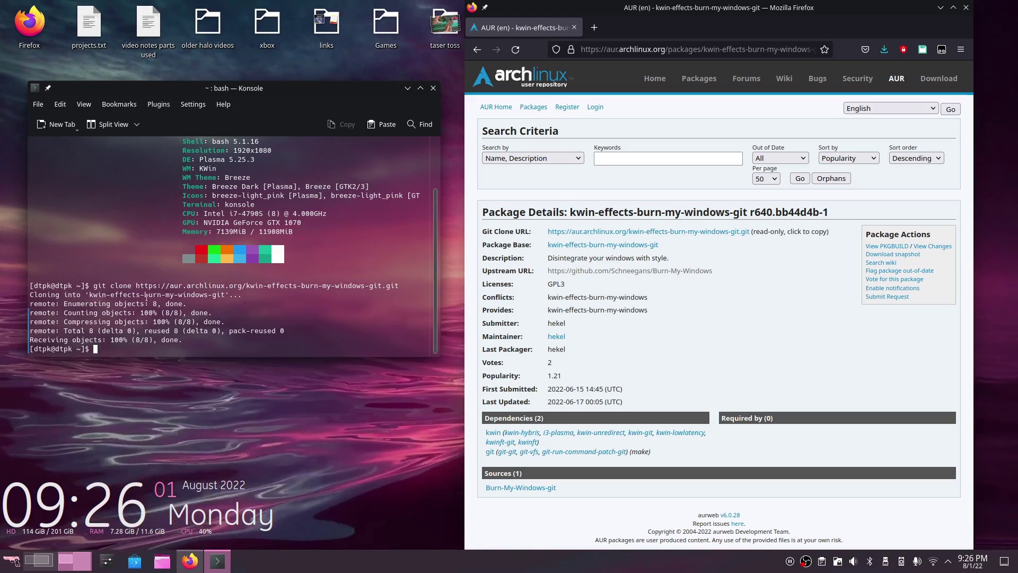
Enter the kwin-effects-burn-my-windows-git folder, clear the screen, and run makepkg to build the package
type("cd kwin-effects-burn-my-windows-git/")
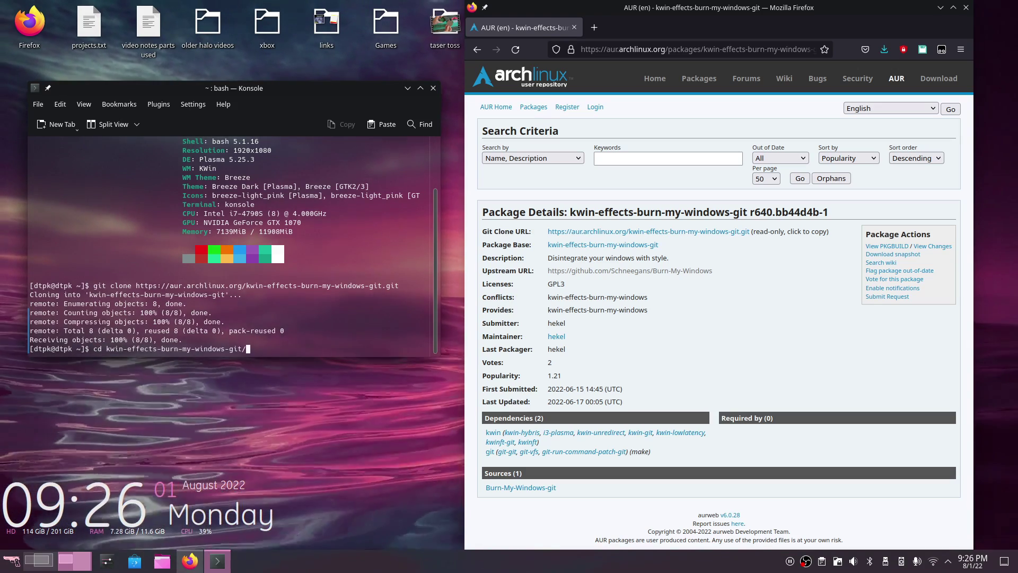
key("Return")
key("ctrl+l")
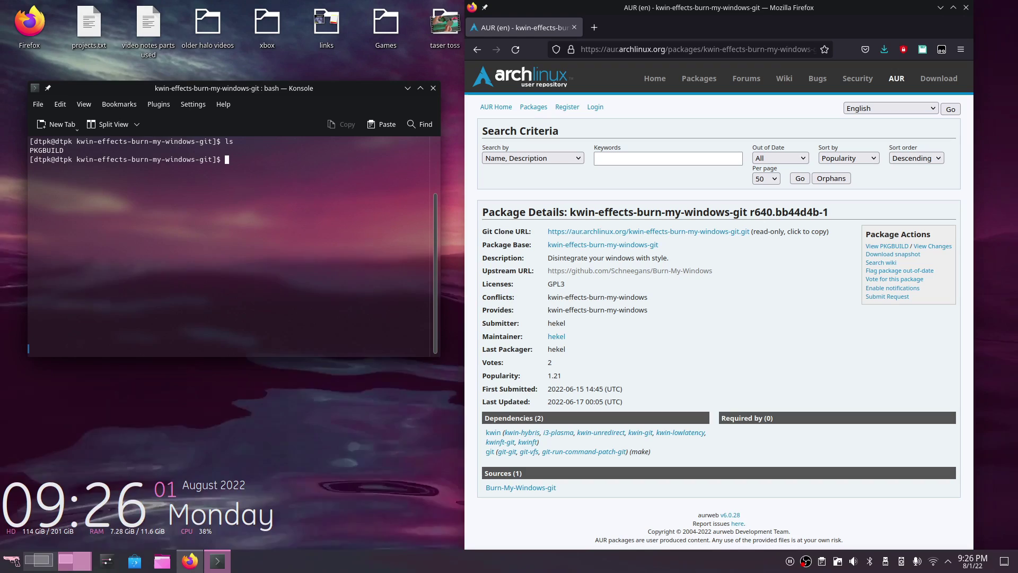
type("epkg")
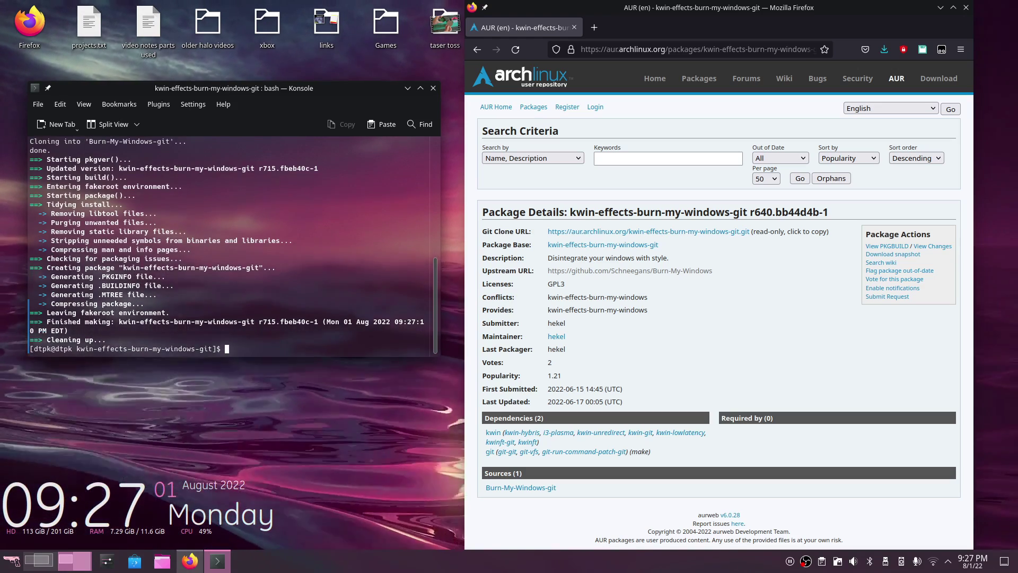
key("ctrl+l")
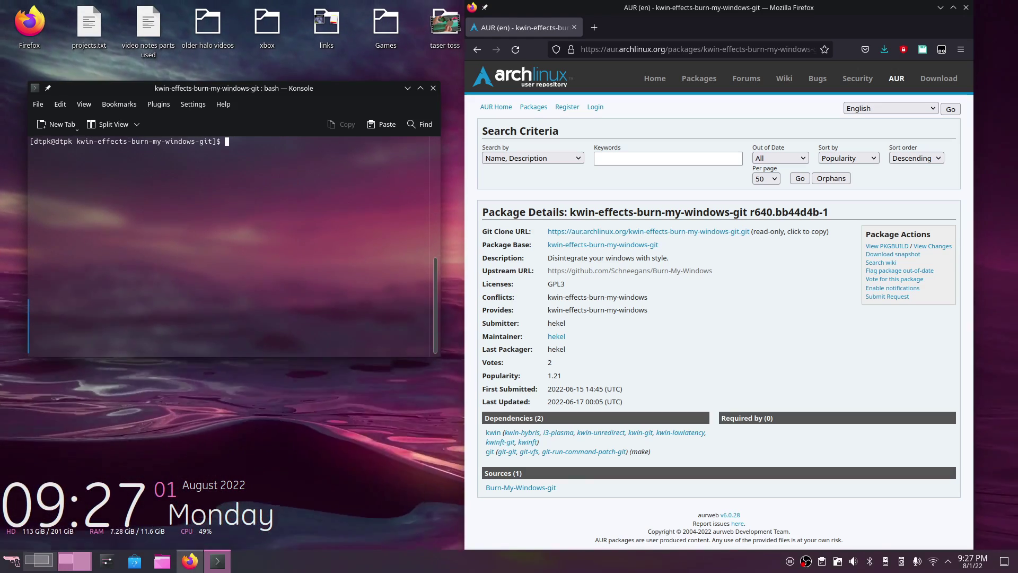
type("l")
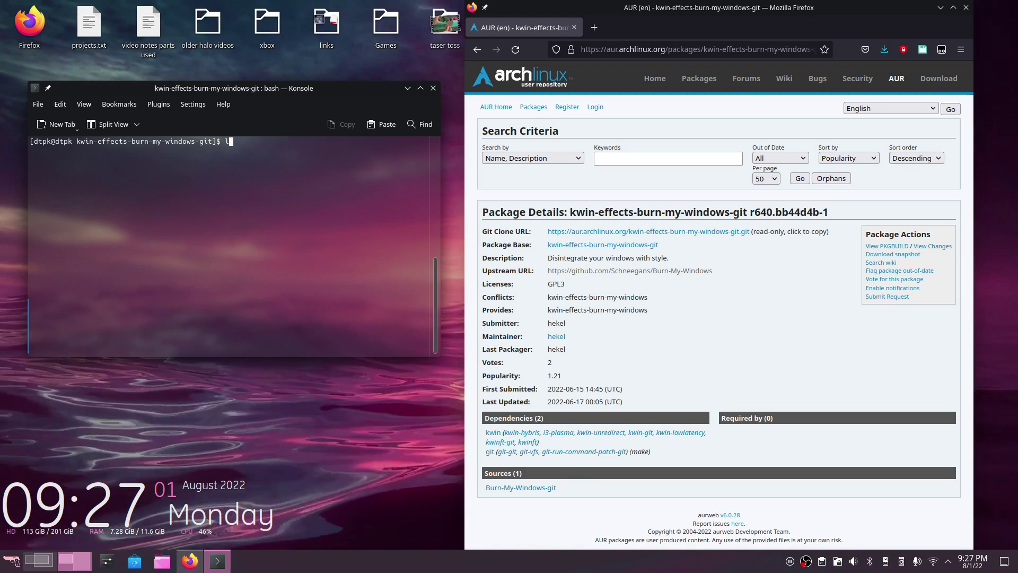
type("s")
key("Return")
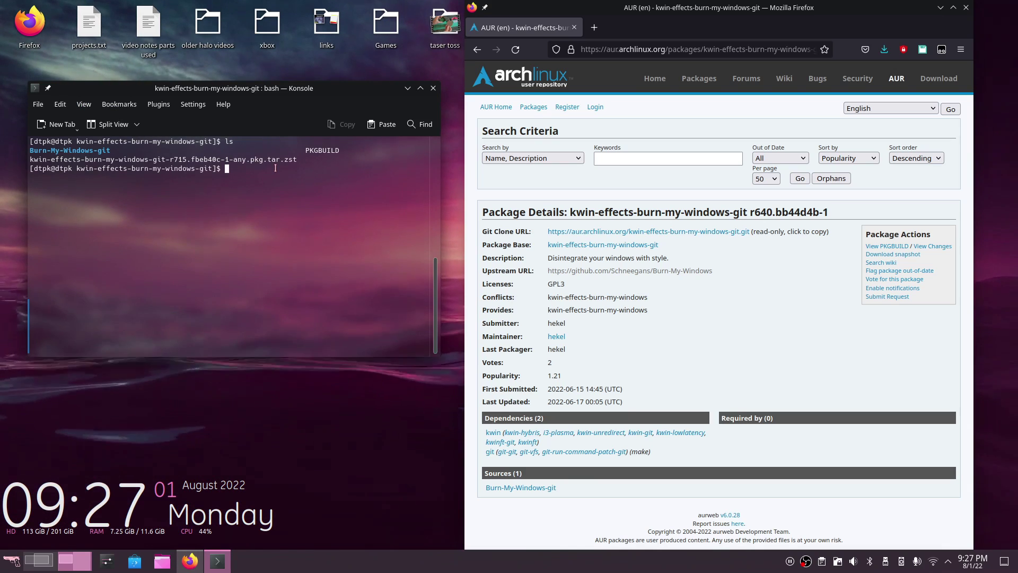
type("s")
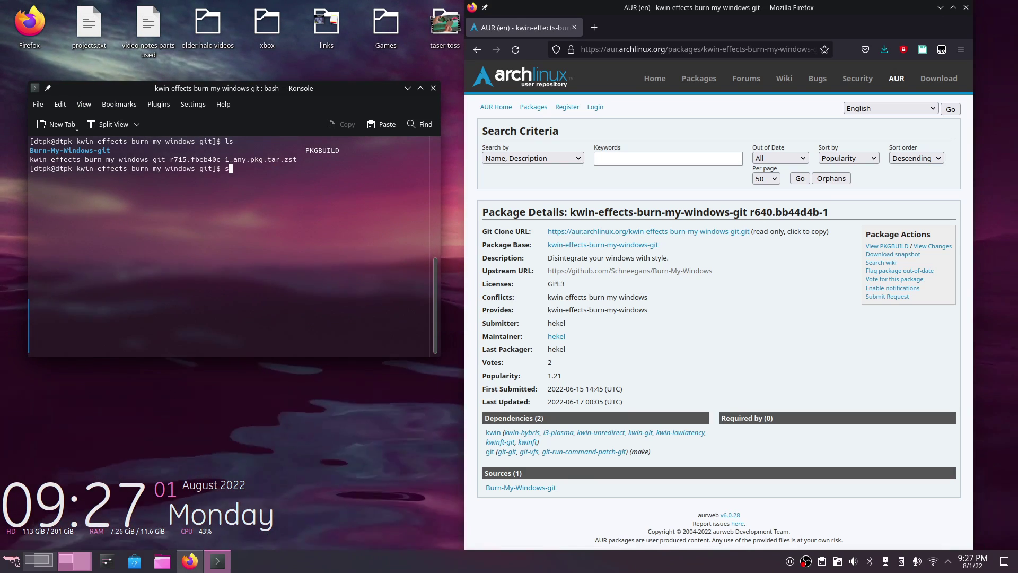
type("udo pacman -U kwin-effects-burn-my-windows-git-r715.fbeb40c-1-any.pkg.tar.zst")
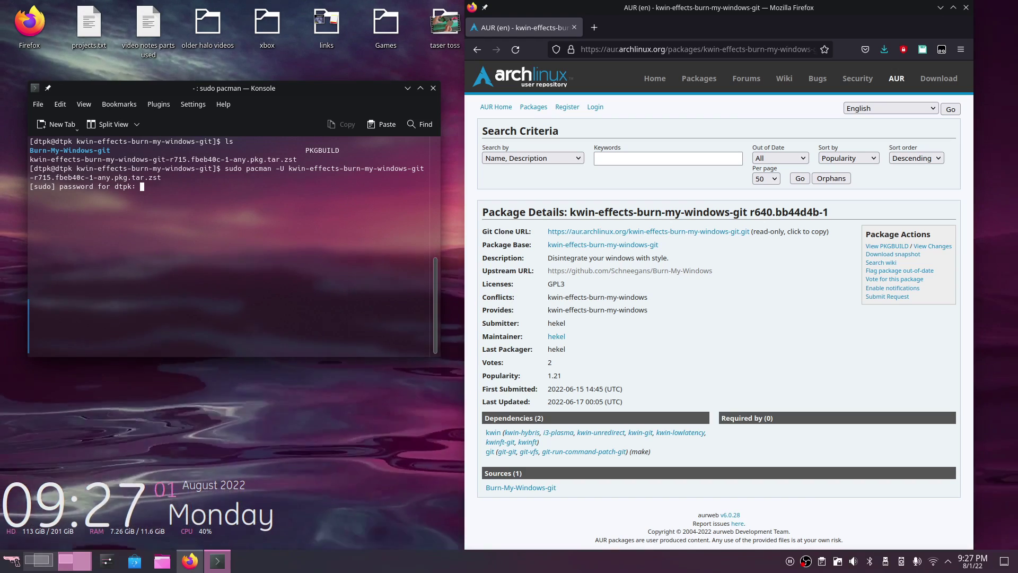
key("Return")
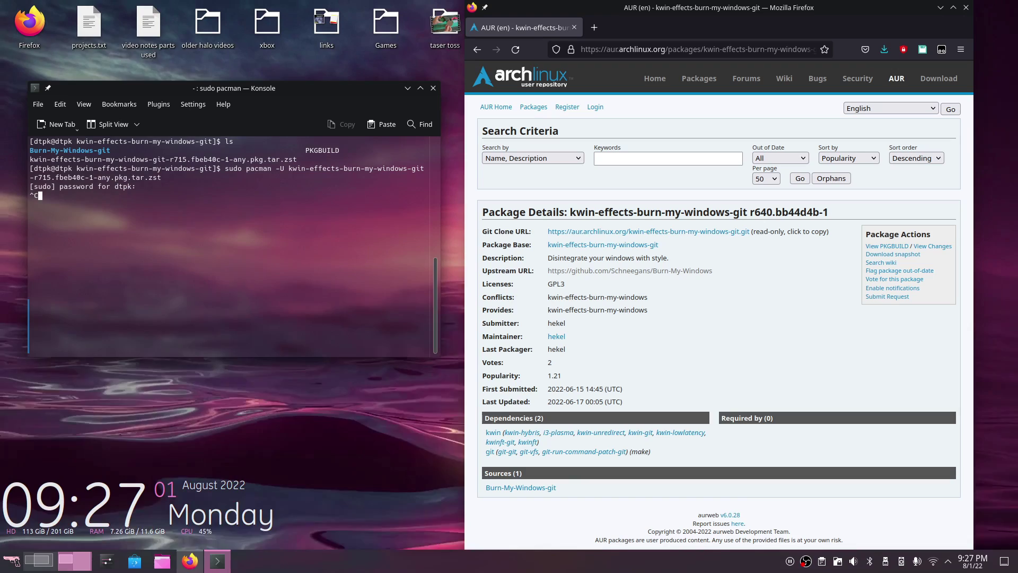
key("ctrl+c")
key("ctrl+l")
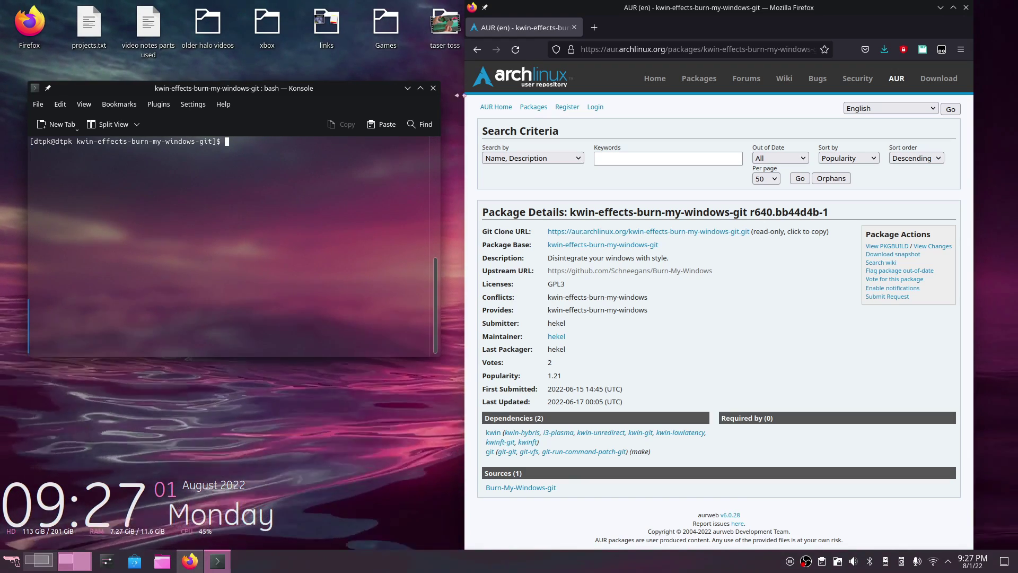
Close the terminal, open Desktop Effects via 'desktop effect' search, and scroll to the [BMW] animations
left_click(433, 89)
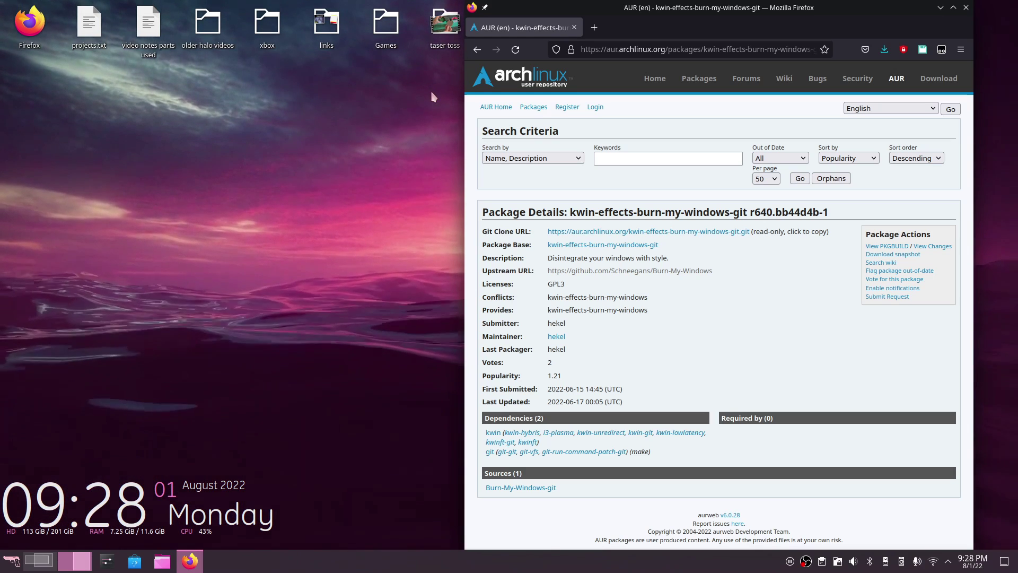
key("super")
type("de")
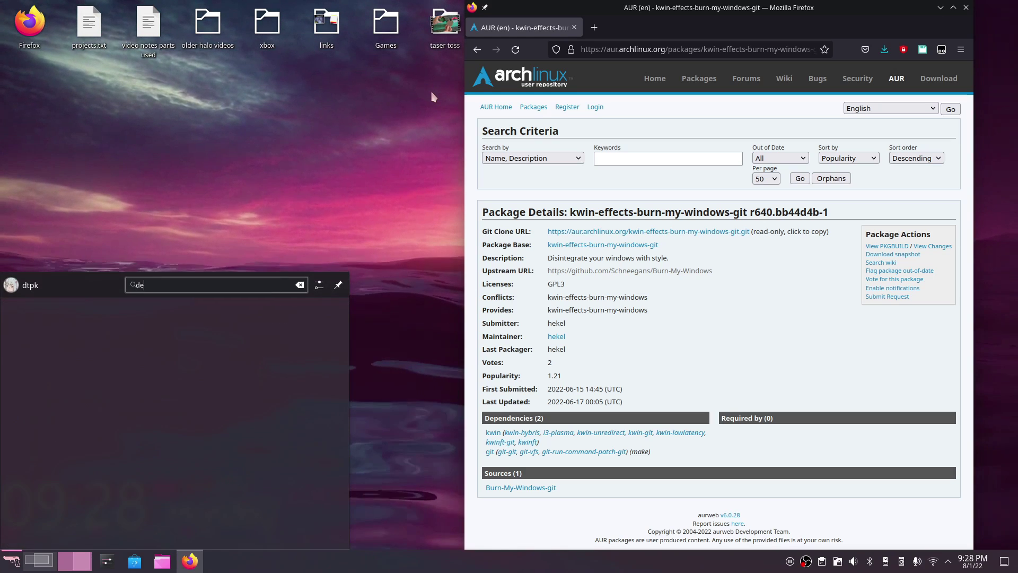
type("sktop effect")
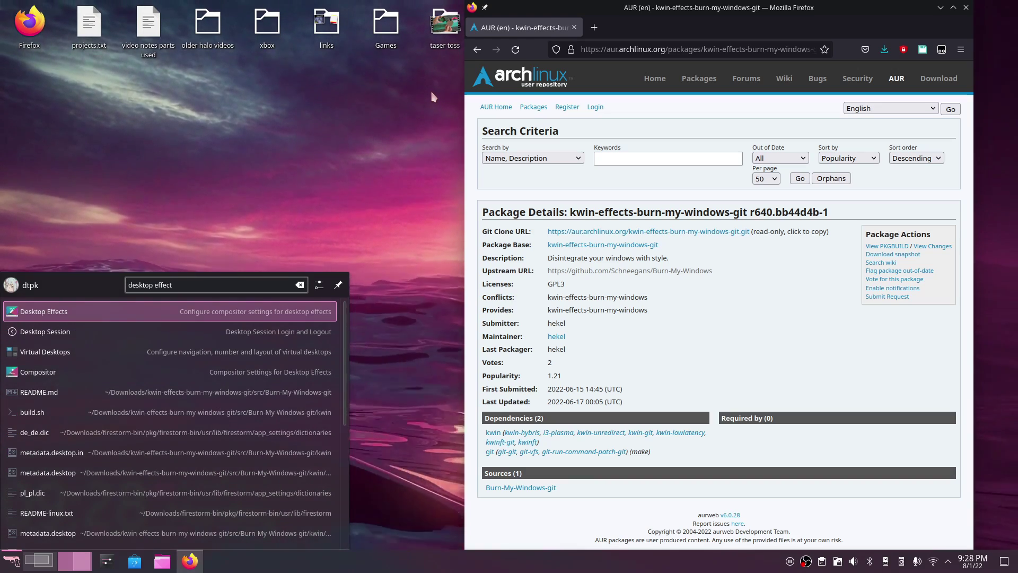
key("Return")
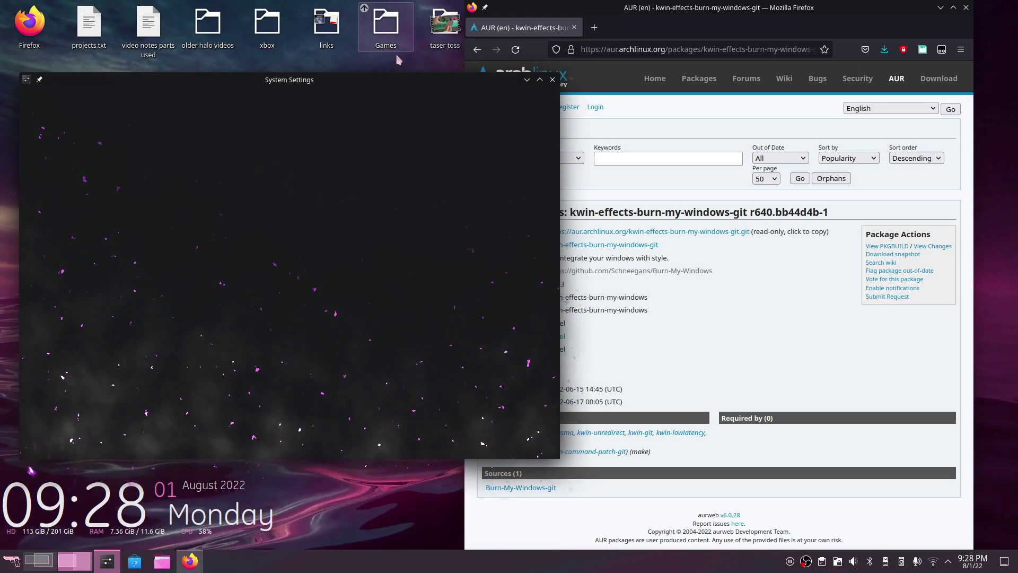
scroll(329, 231, "down", 6)
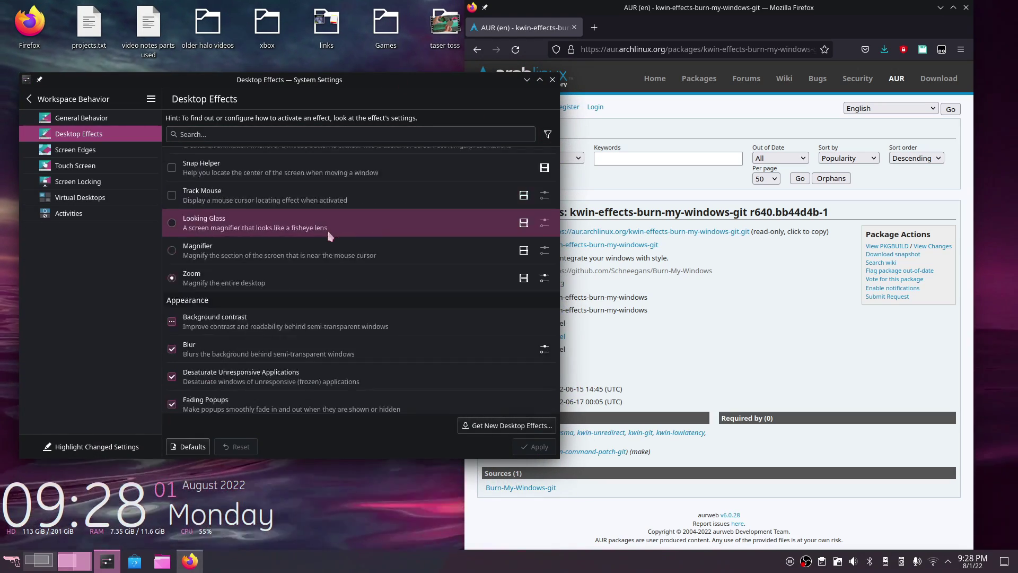
scroll(330, 236, "down", 12)
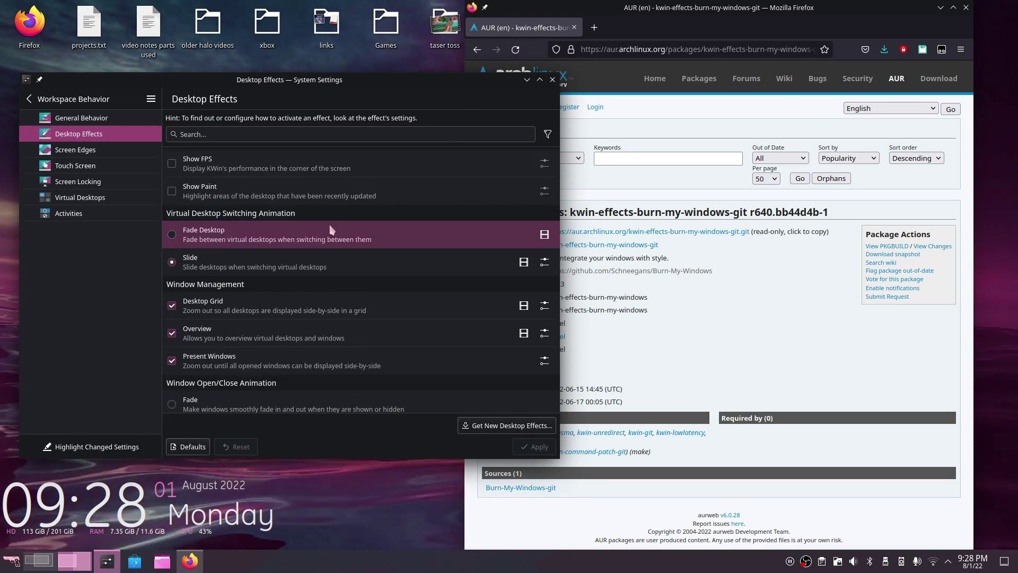
scroll(330, 230, "down", 3)
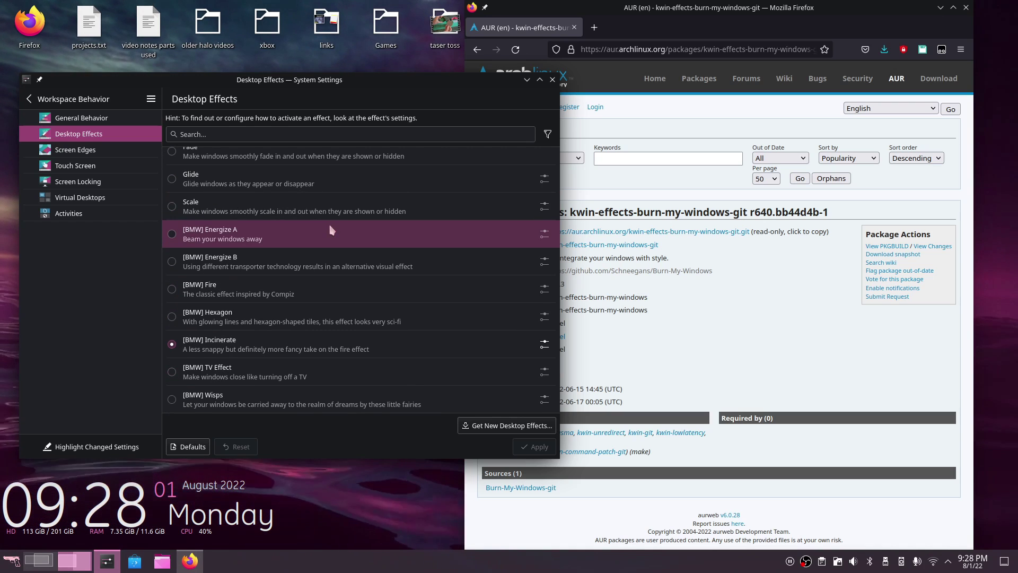
scroll(329, 231, "up", 2)
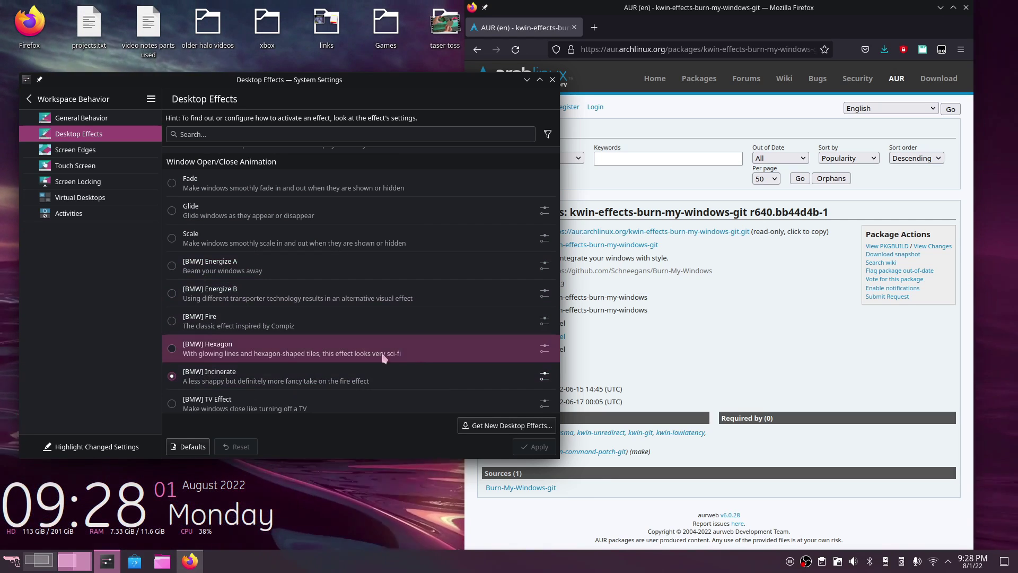
Review Incinerate's settings, then apply [BMW] Hexagon as the open/close animation
left_click(545, 377)
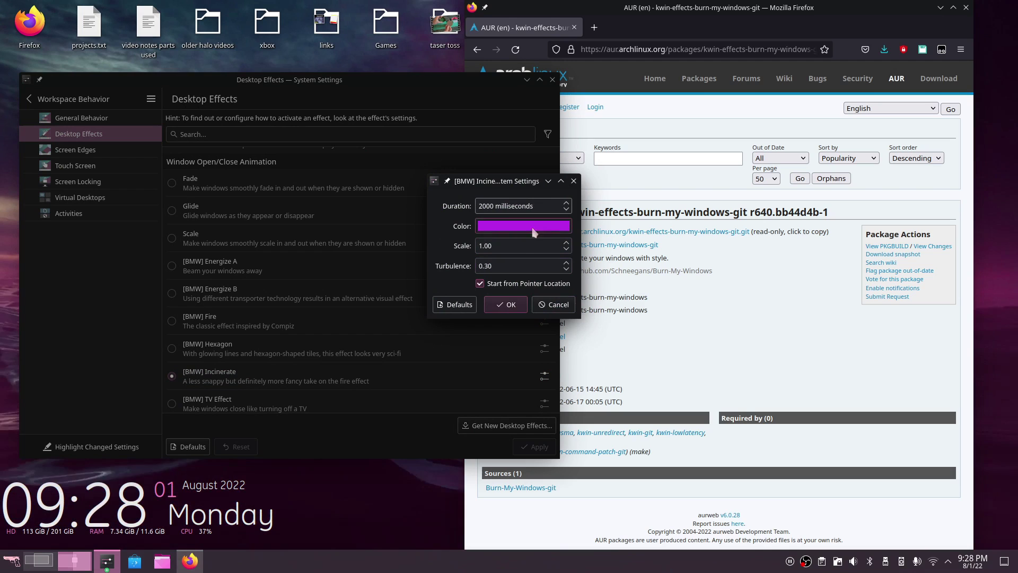
left_click(559, 305)
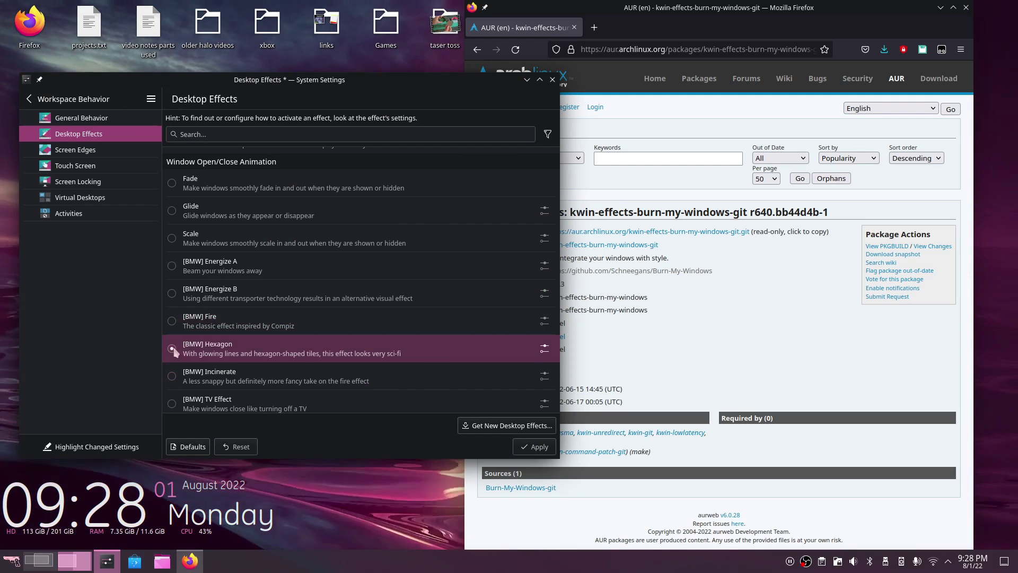
left_click(538, 447)
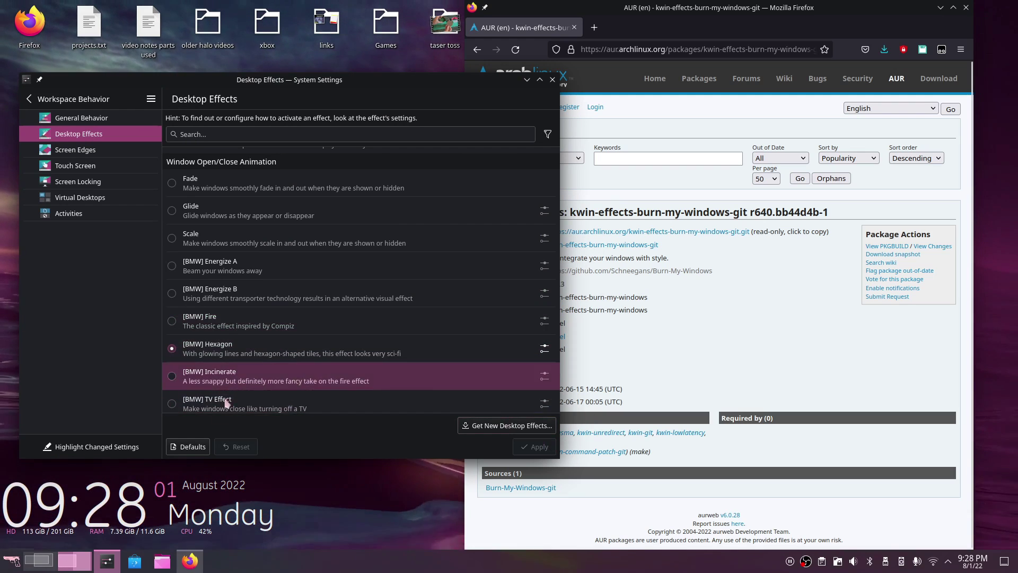
Preview Hexagon by opening and closing the file manager, then view Hexagon's settings
left_click(162, 562)
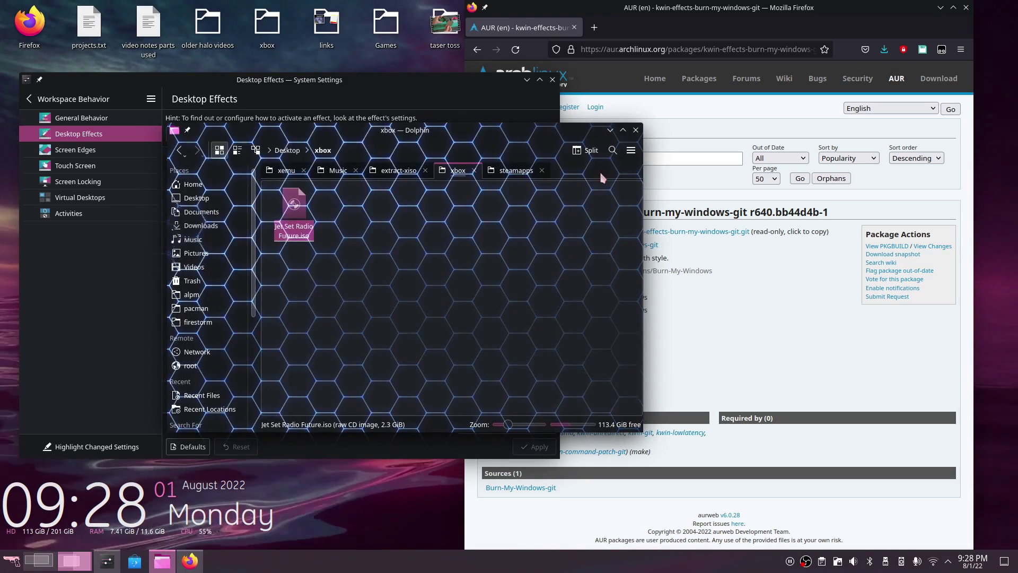
left_click(636, 130)
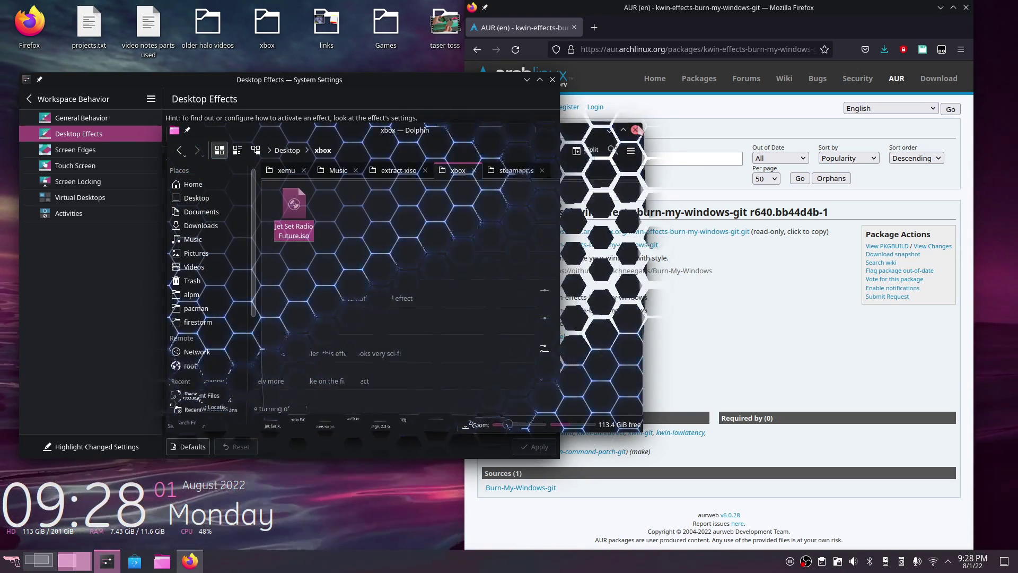
left_click(543, 348)
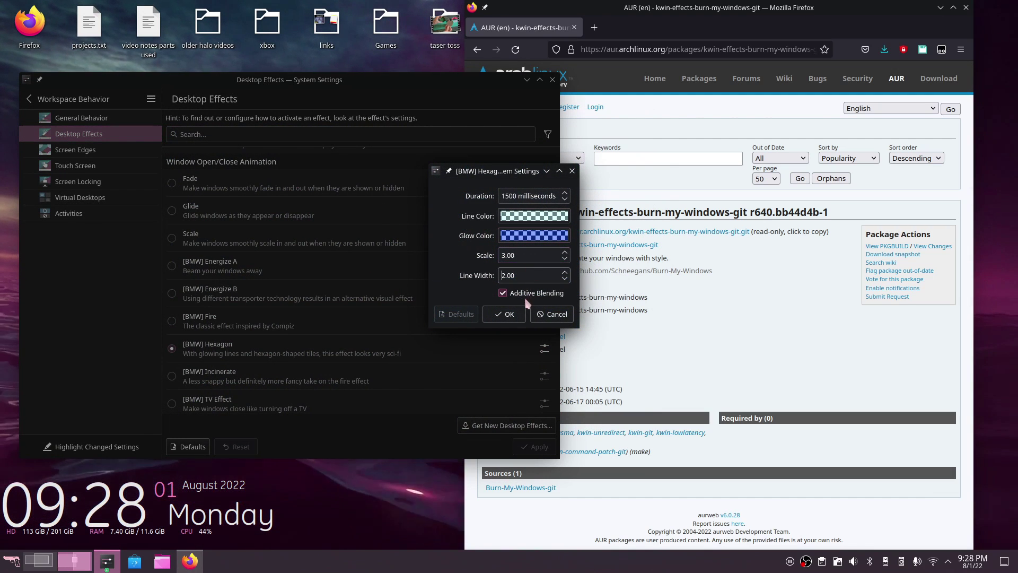
left_click(553, 315)
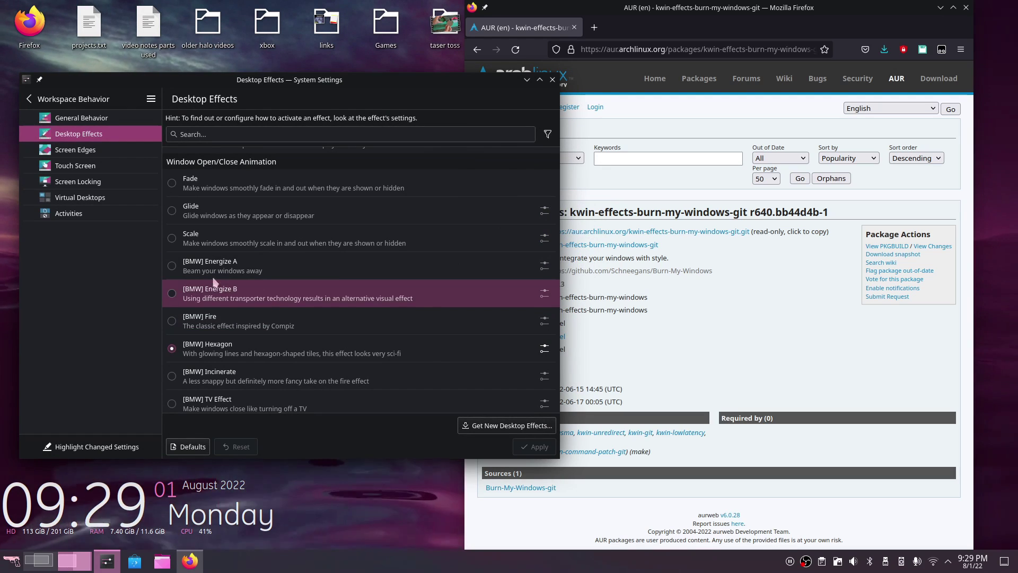
Apply [BMW] Energize A and preview it by opening and closing the file manager
left_click(172, 265)
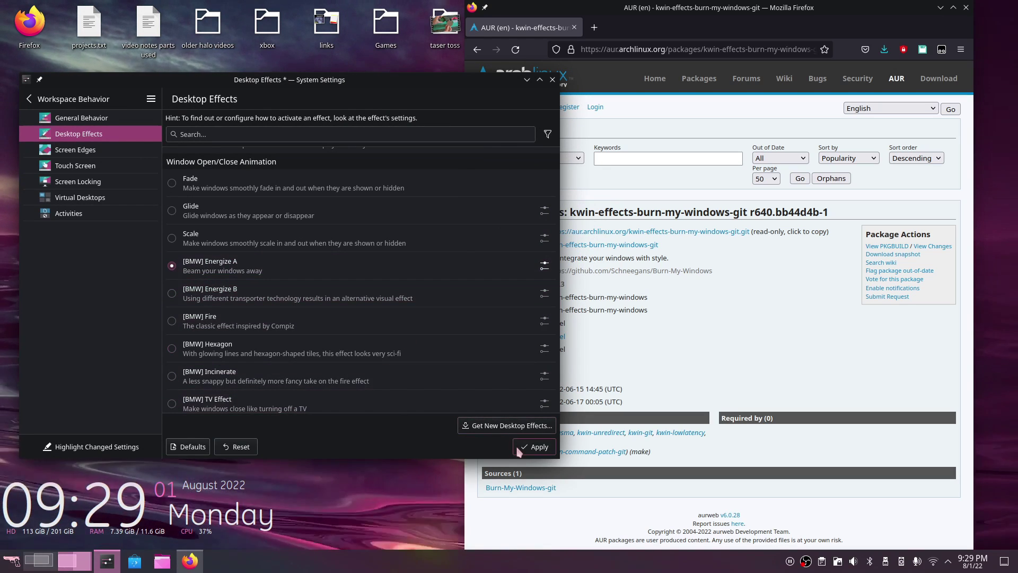
left_click(536, 446)
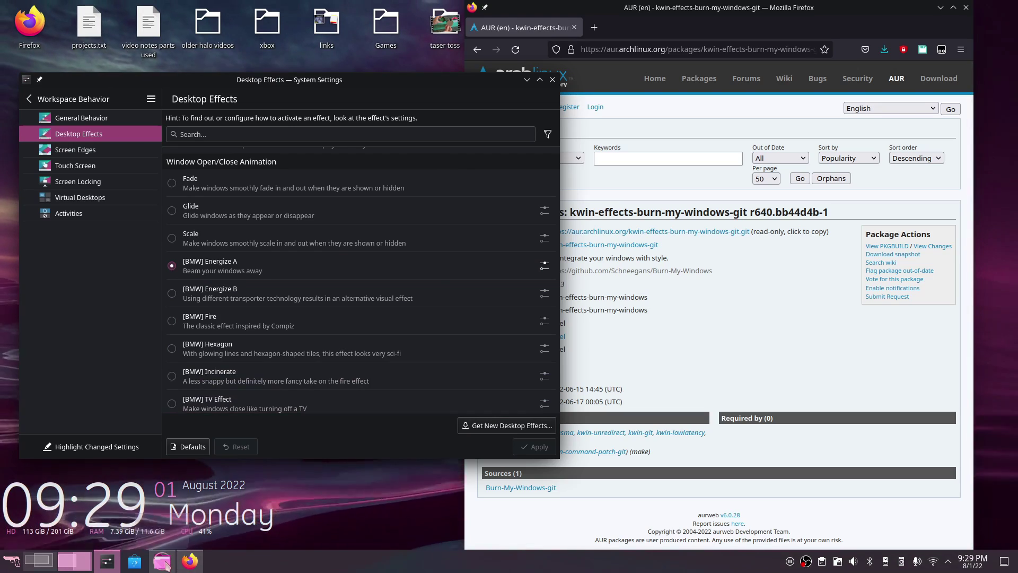
left_click(163, 560)
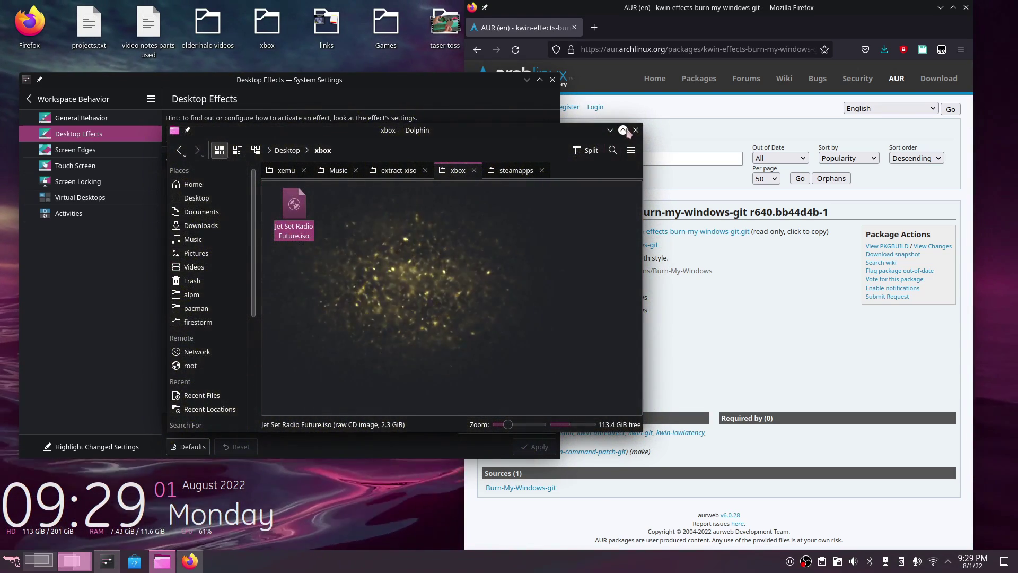
left_click(637, 131)
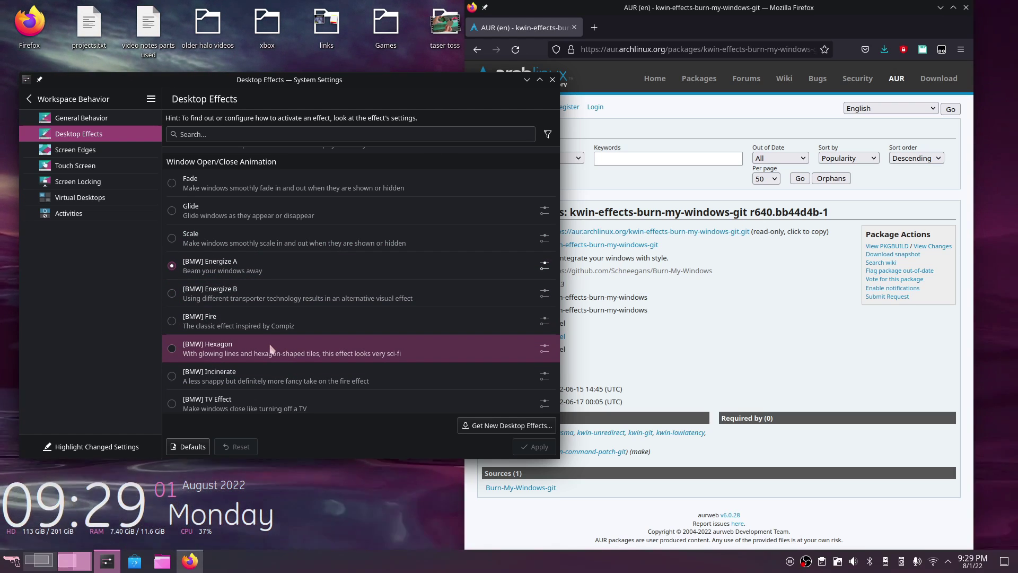
Select [BMW] TV Effect and launch the file manager to preview it
left_click(265, 403)
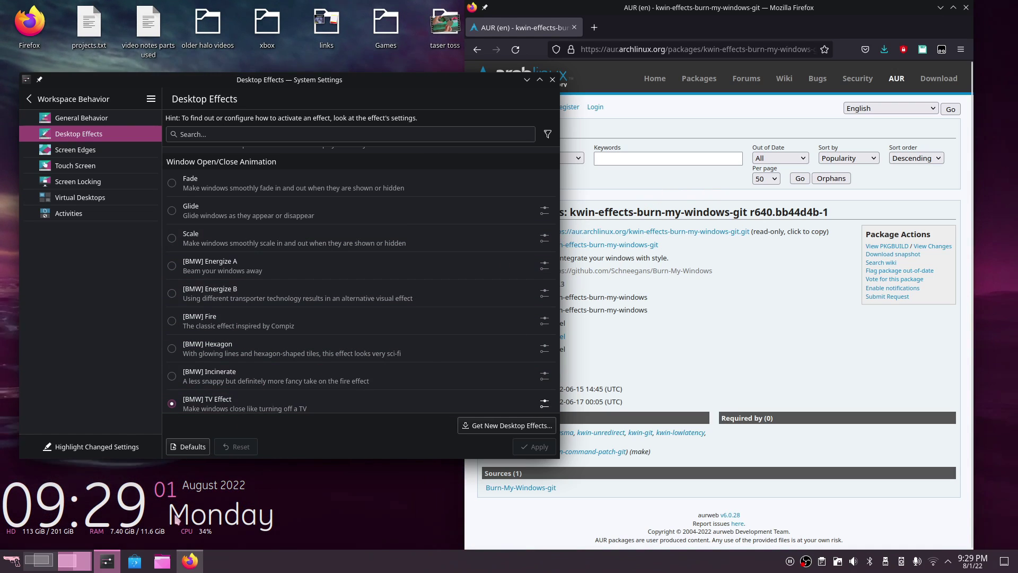
left_click(161, 561)
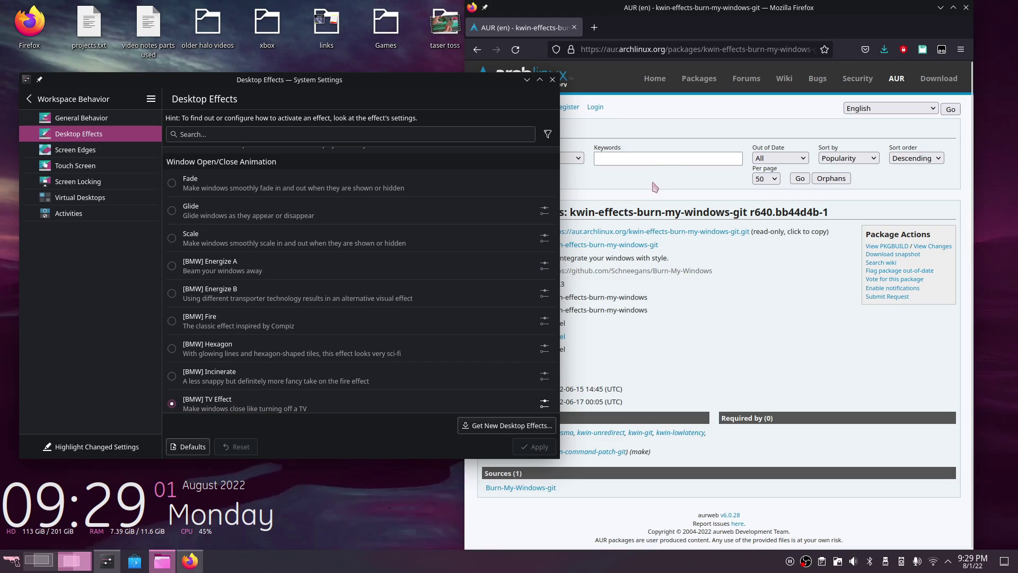